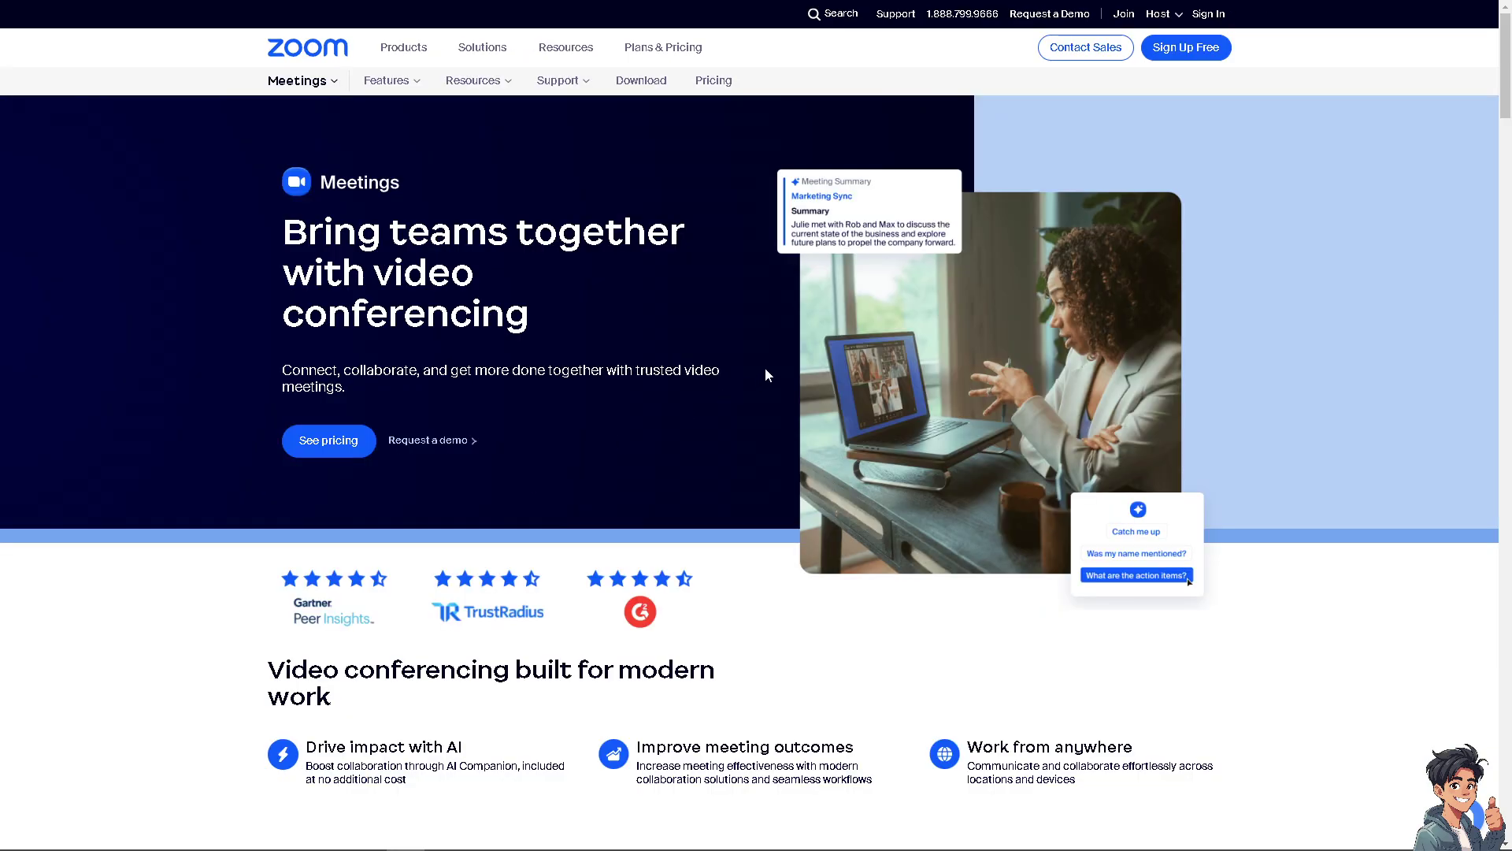
Go to the zoom.us sign-in page, then bring up the desktop app's Join meeting dialog
click(1211, 19)
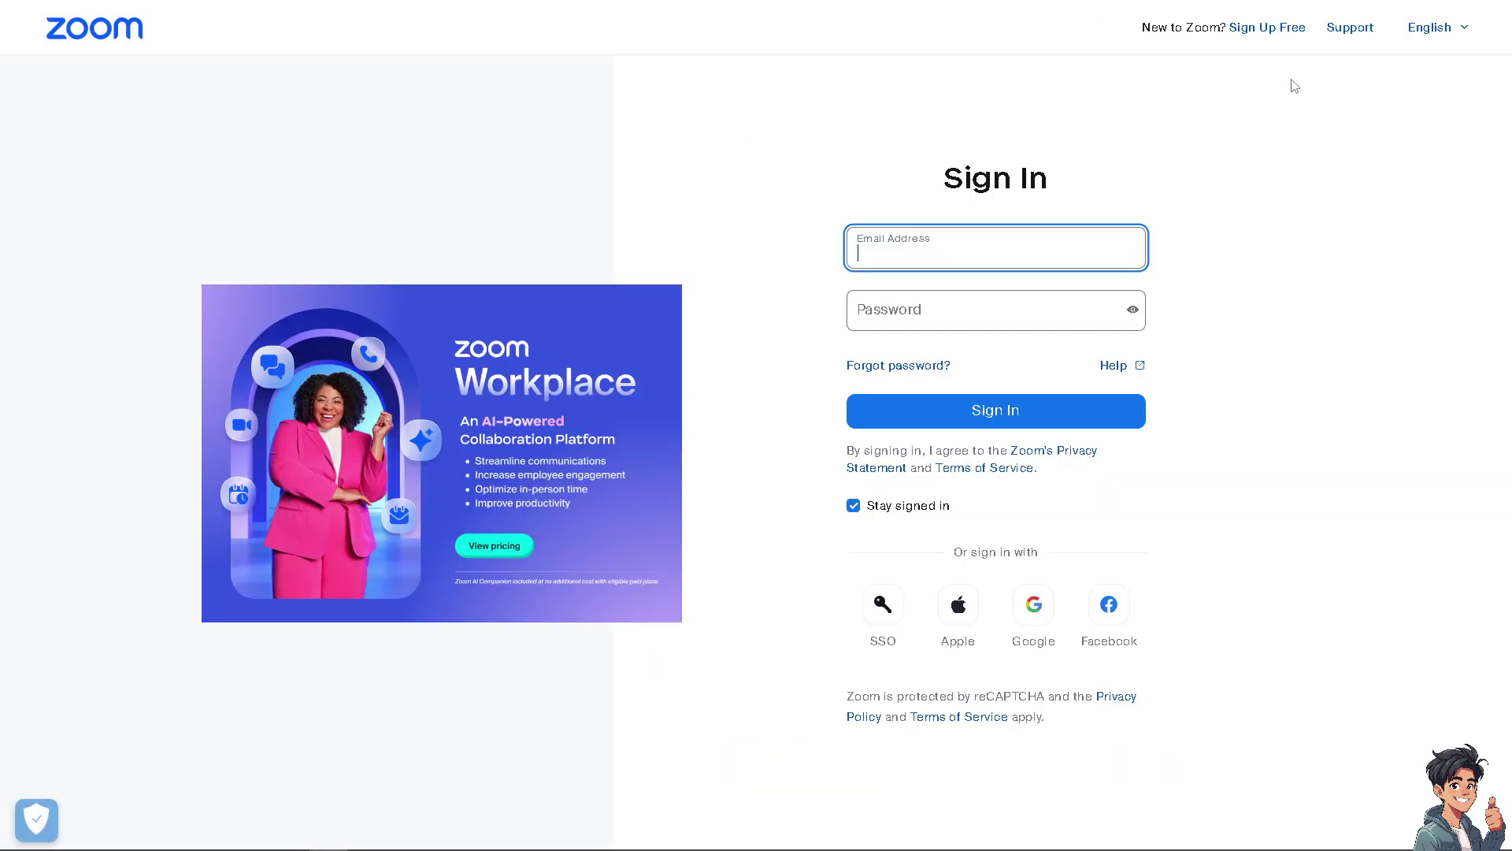
click(1274, 36)
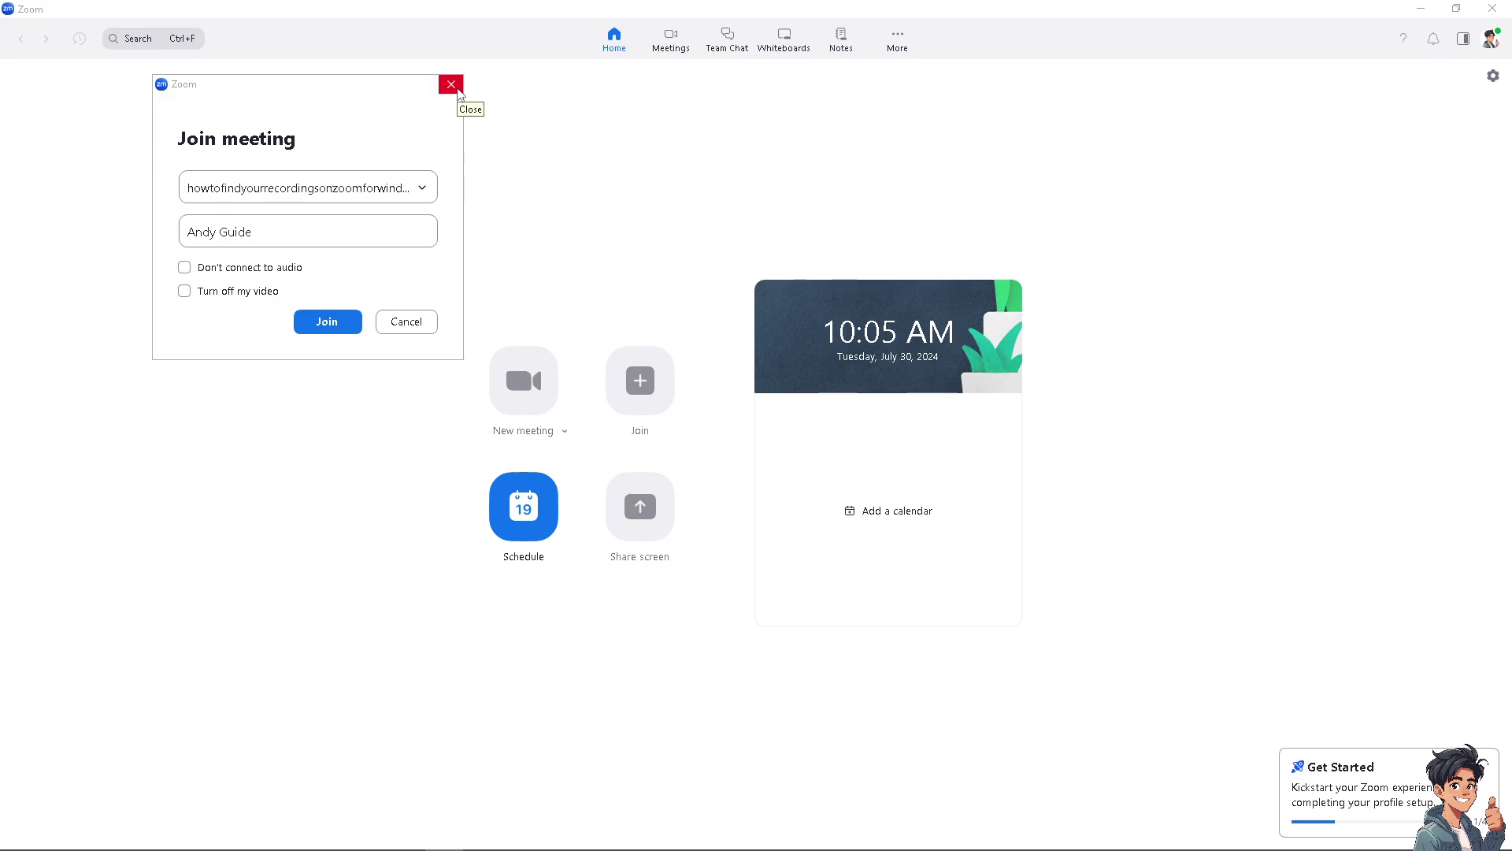
Dismiss the filled-in Join meeting dialog, leaving Zoom Workplace's Home screen
click(458, 90)
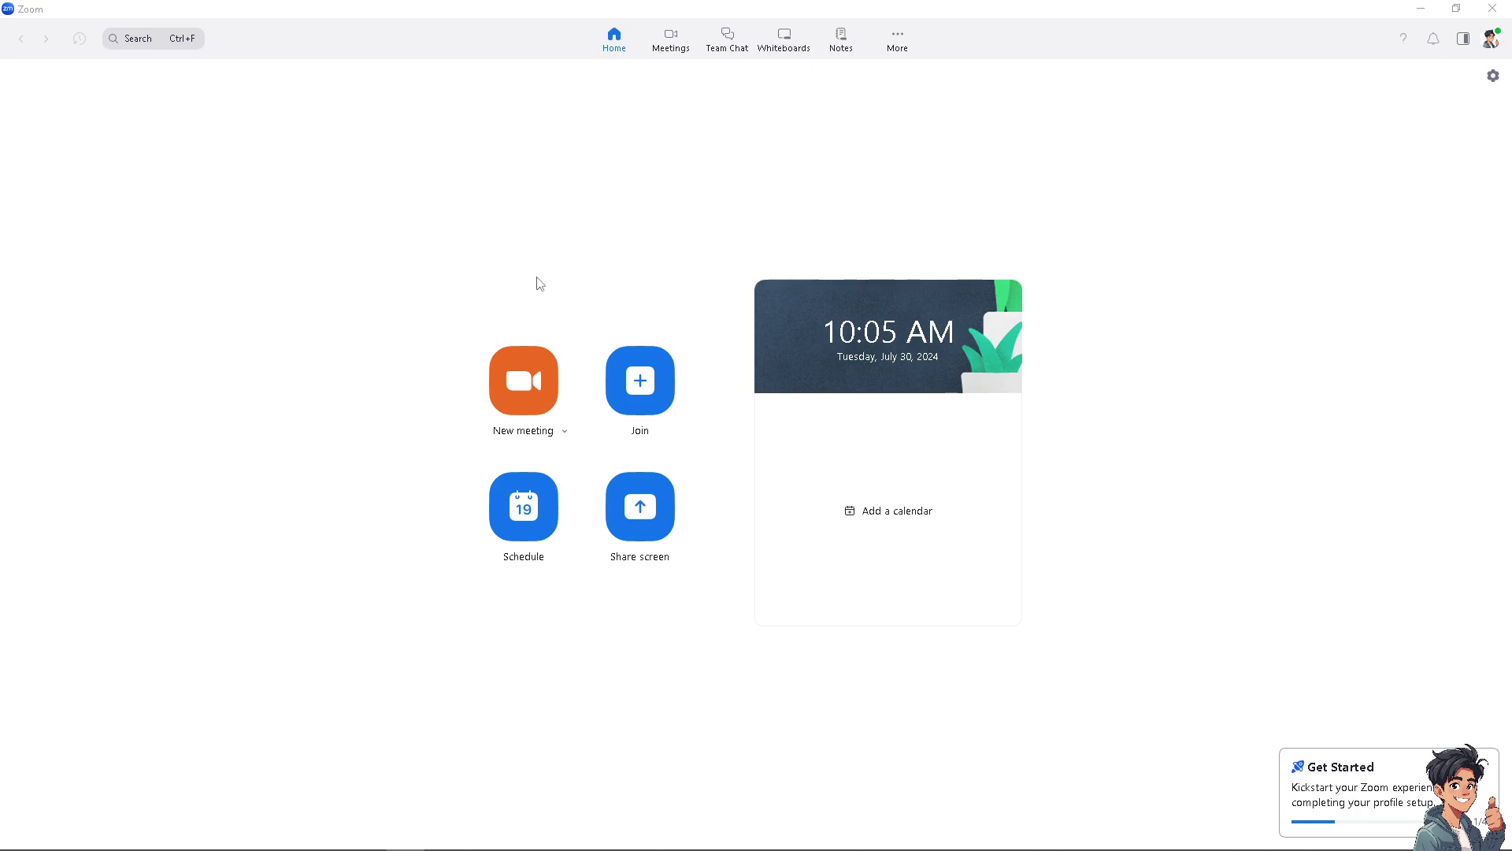
click(896, 43)
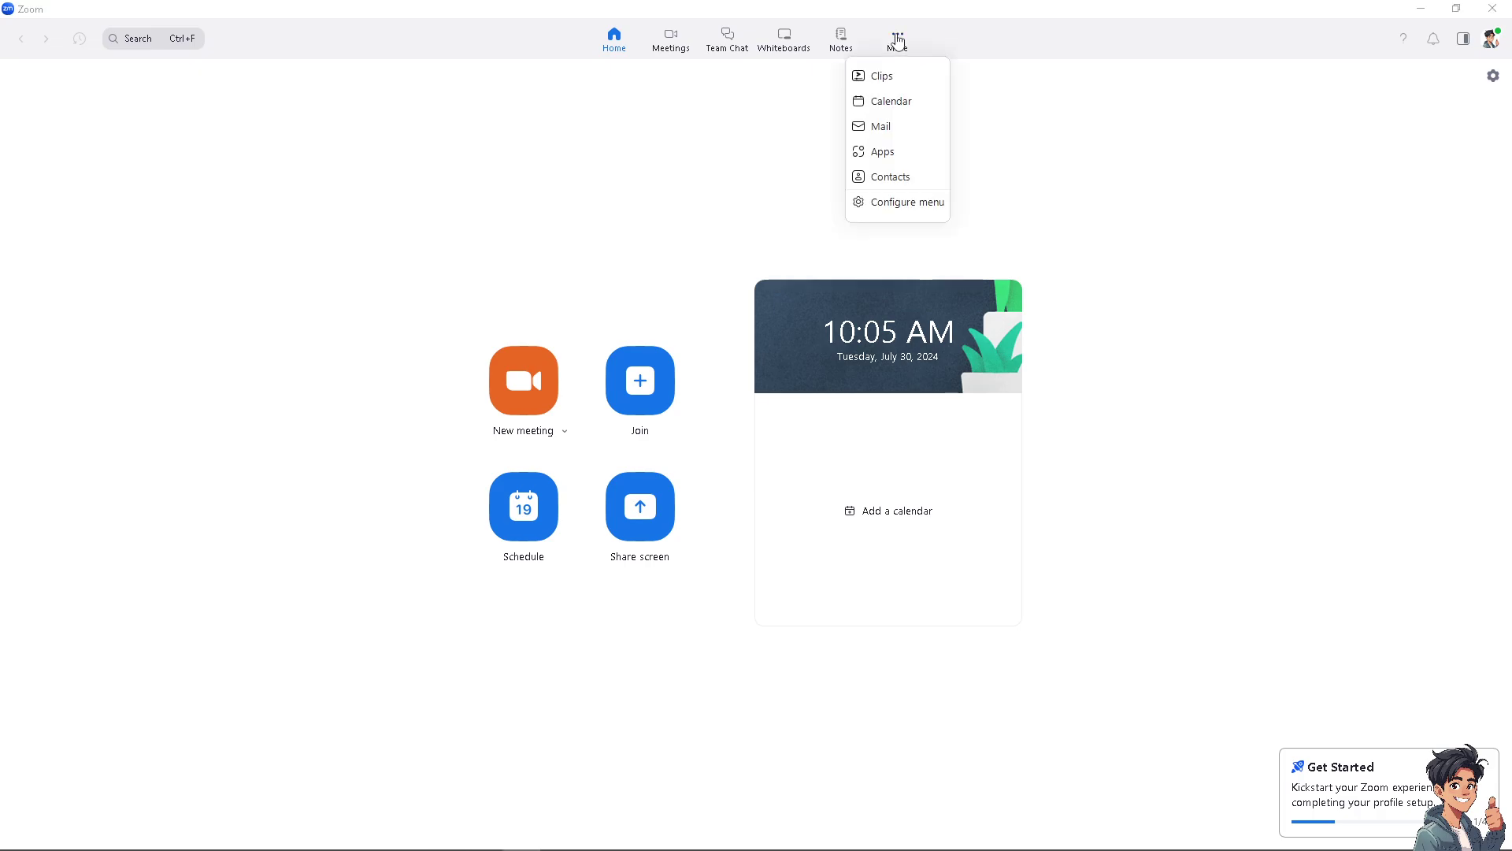
click(902, 204)
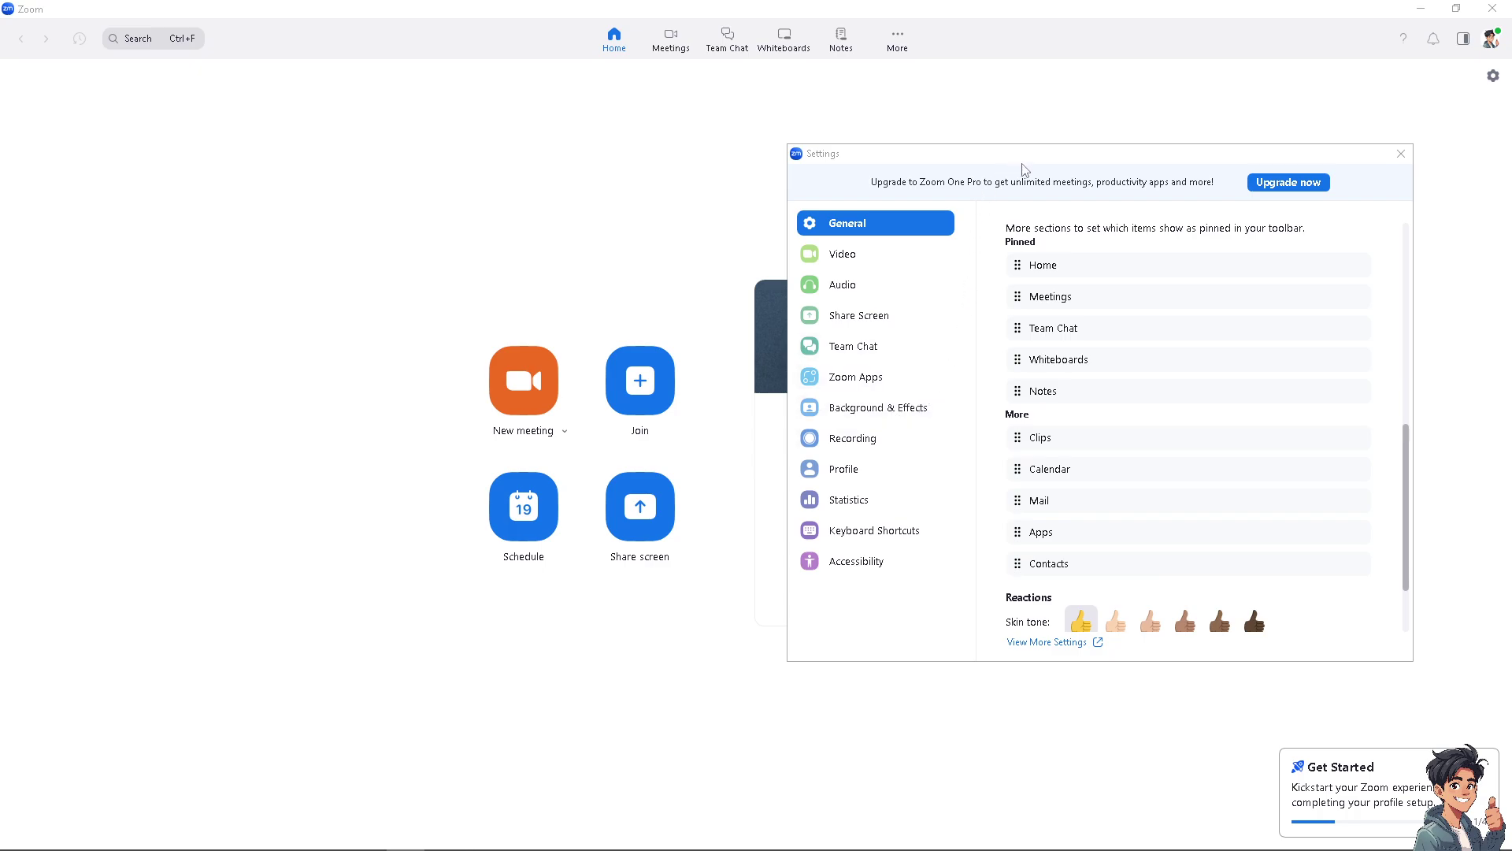
click(1403, 154)
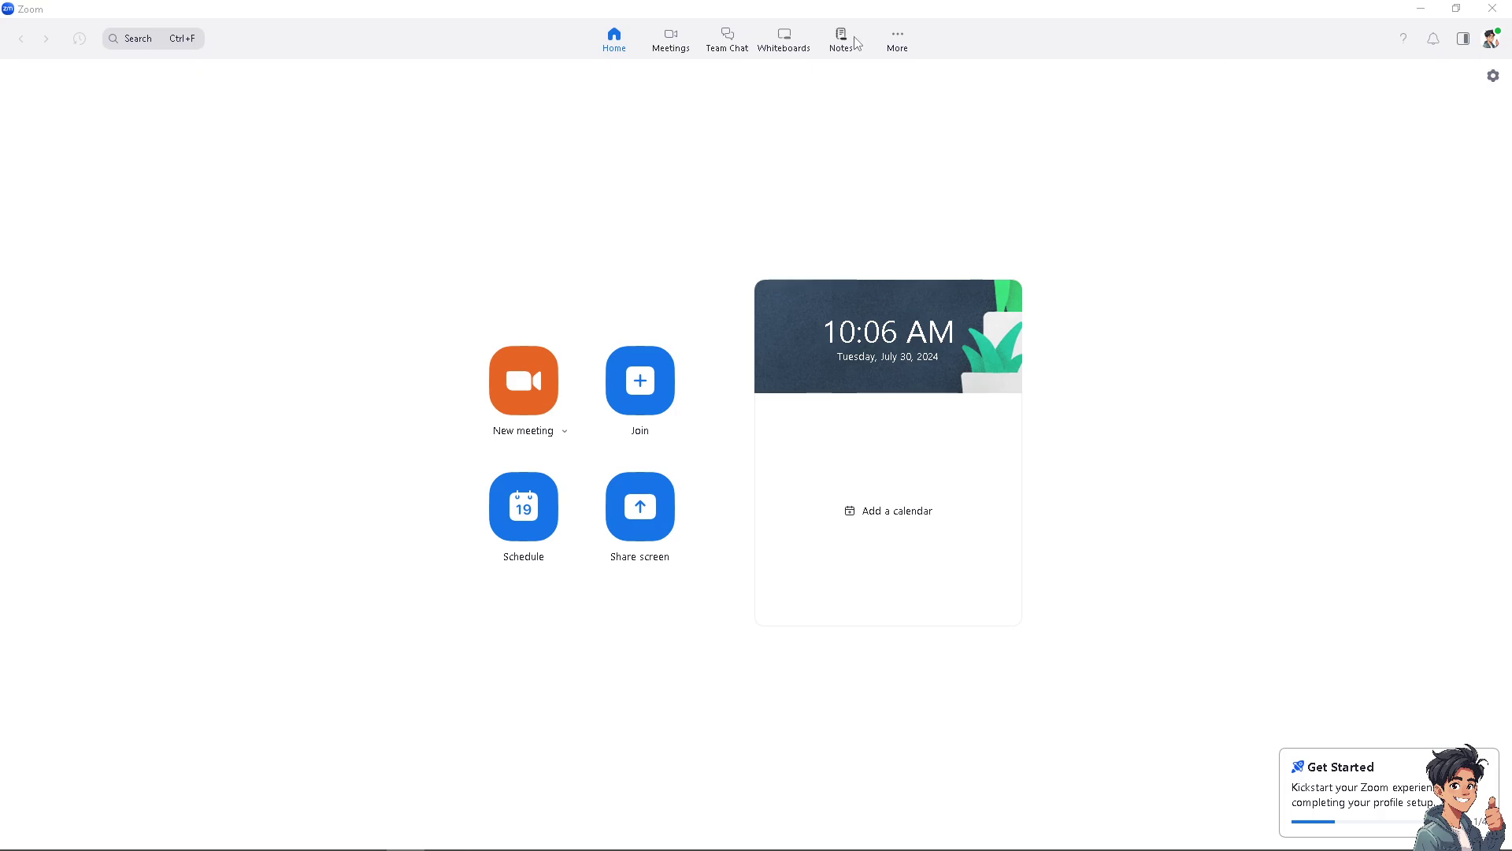
Reopen Settings from More > Configure and show its Recording page with local recording options
click(911, 45)
mouse_move(861, 193)
mouse_down()
mouse_move(1090, 152)
mouse_move(1147, 116)
mouse_up()
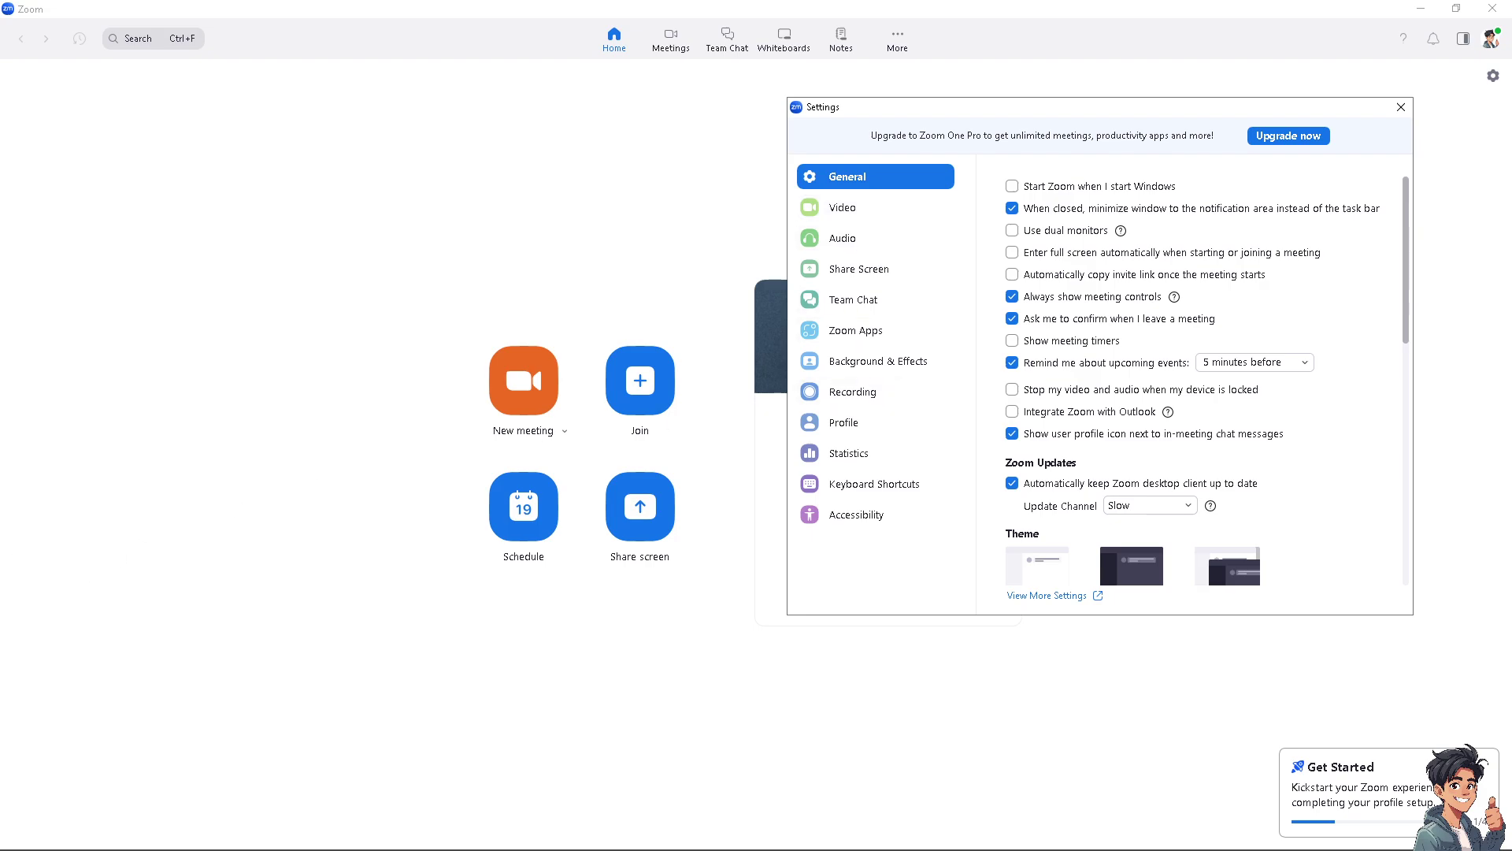
click(853, 391)
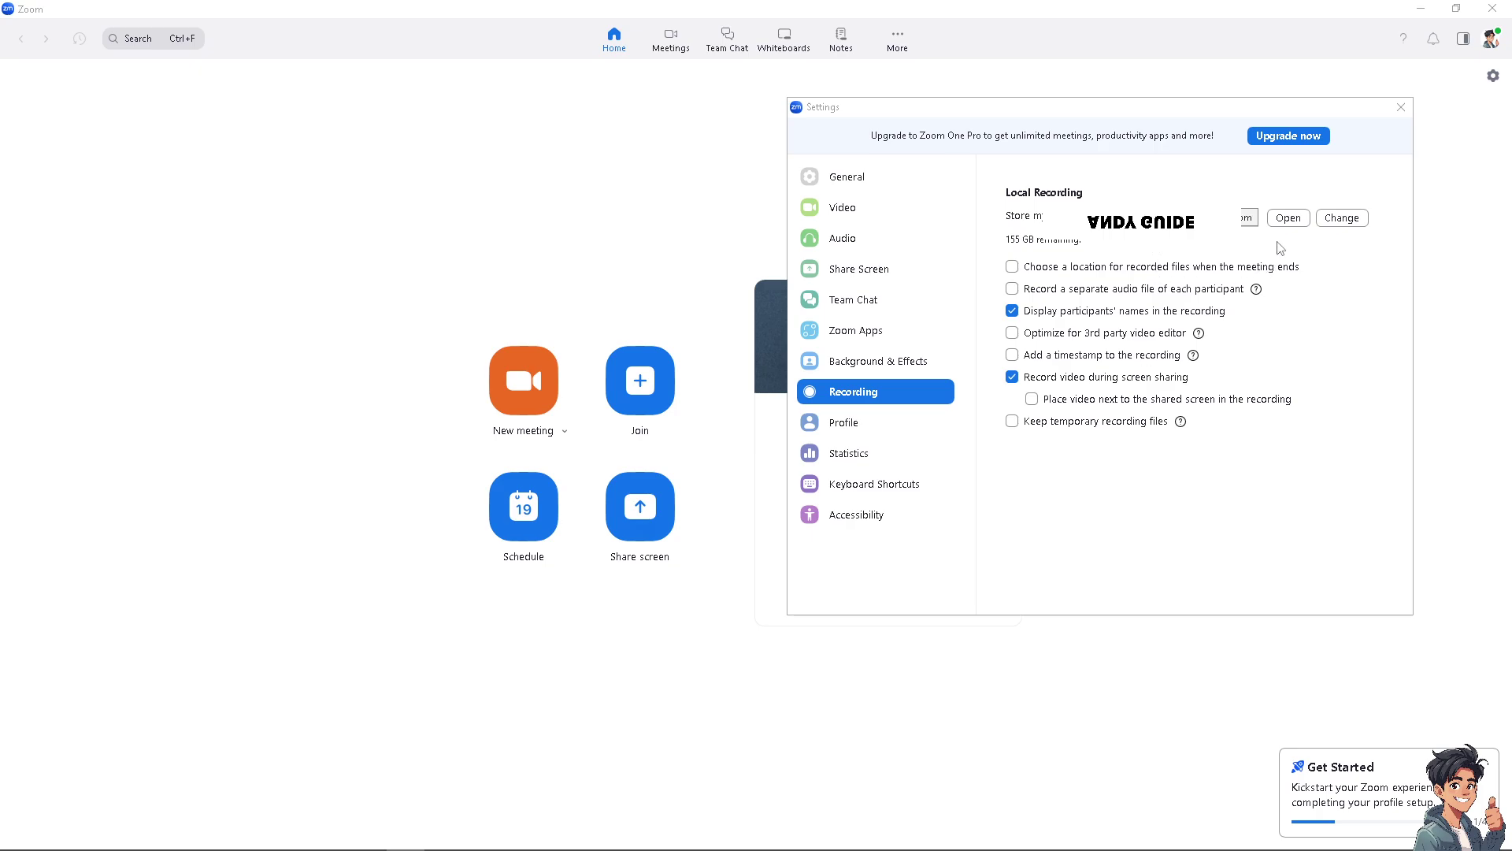
click(1351, 224)
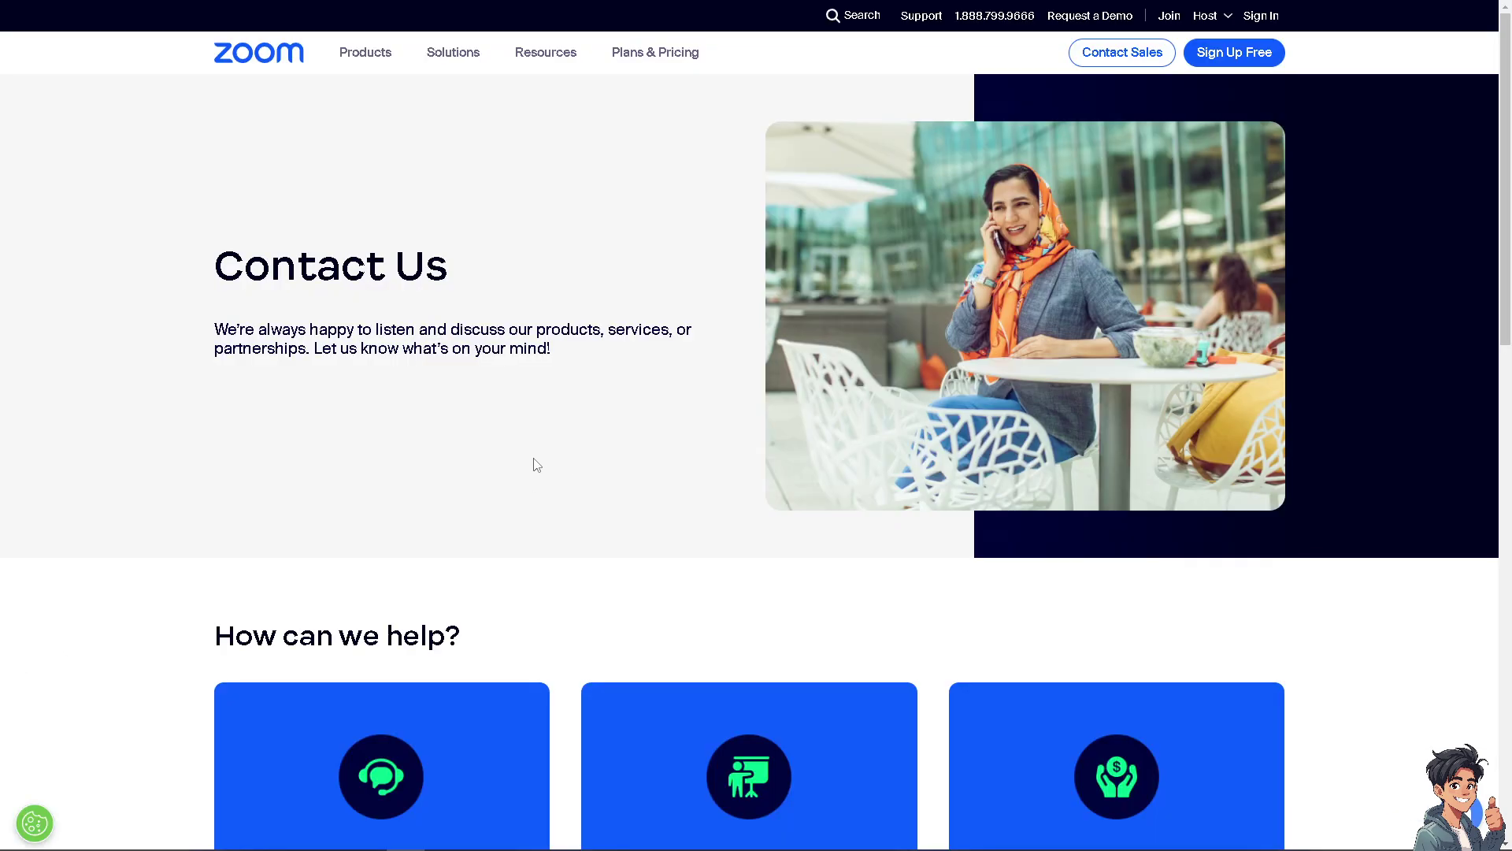
Choose the Technical support card on the Contact Us page to reach Zoom Support
scroll(536, 464, down, 4)
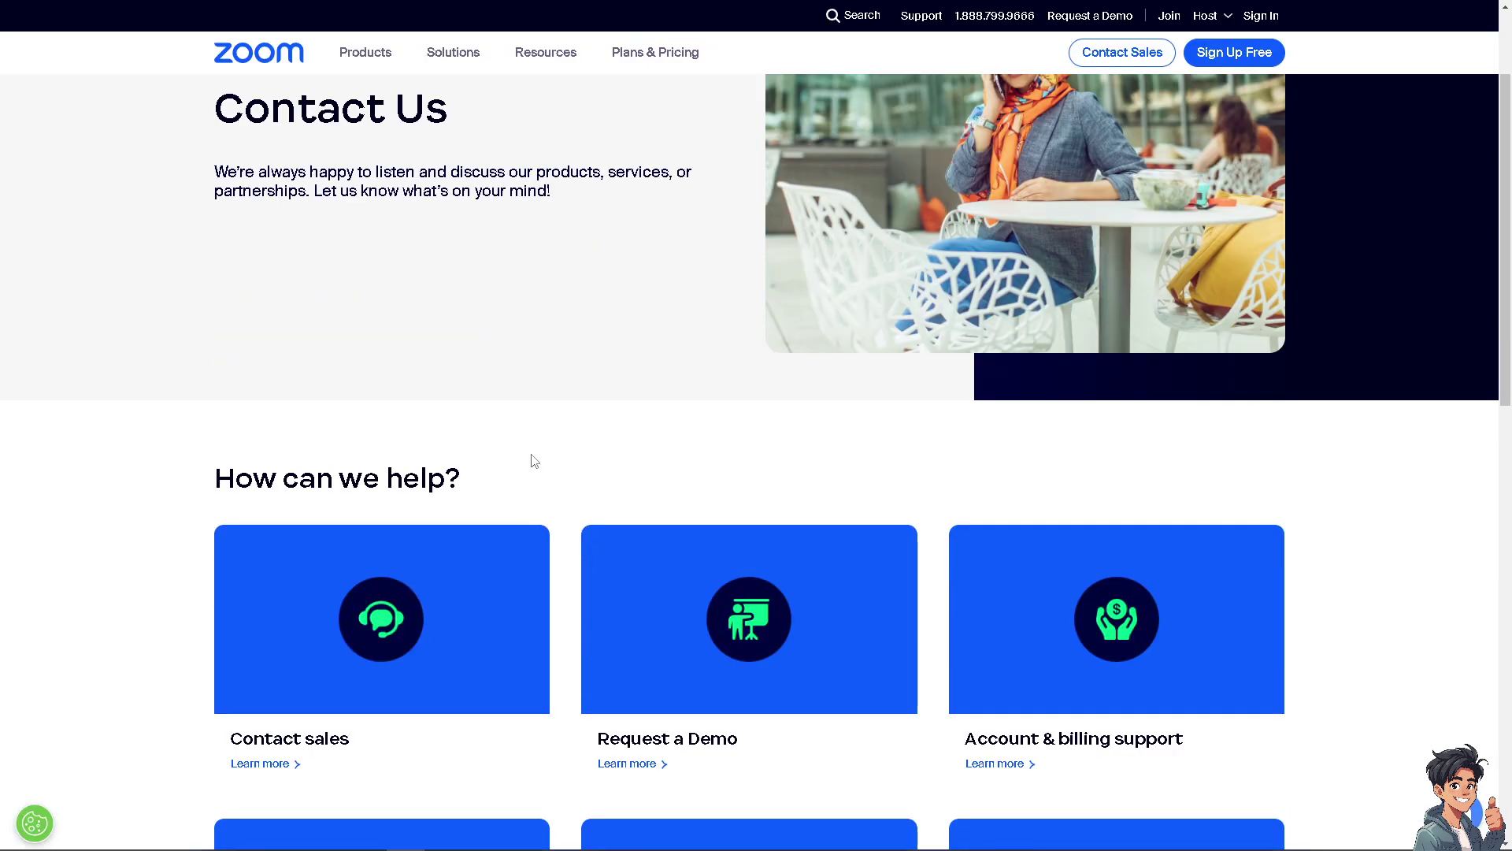
scroll(531, 462, down, 5)
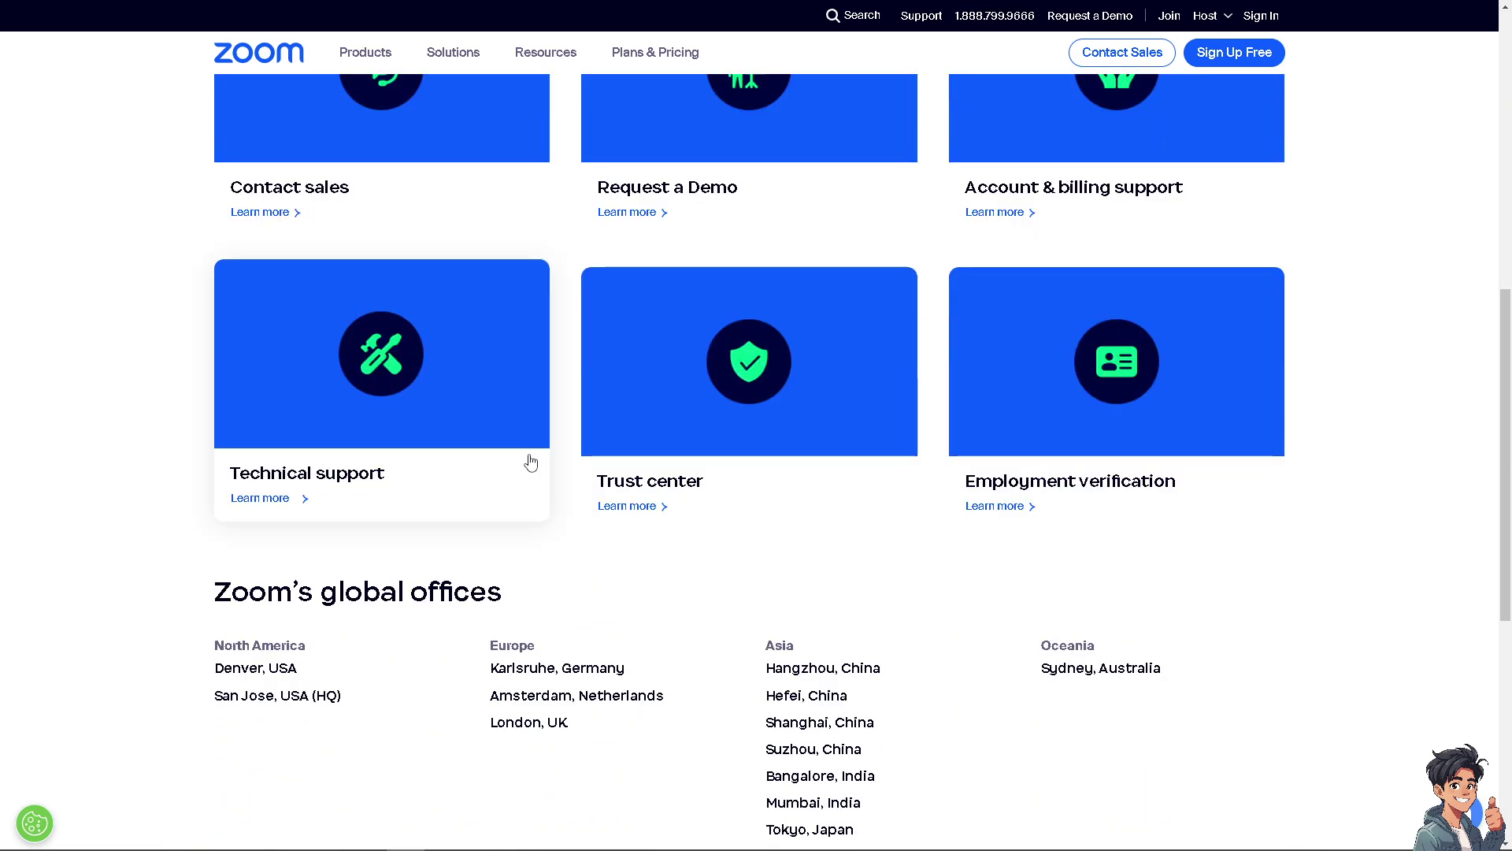
scroll(544, 459, up, 2)
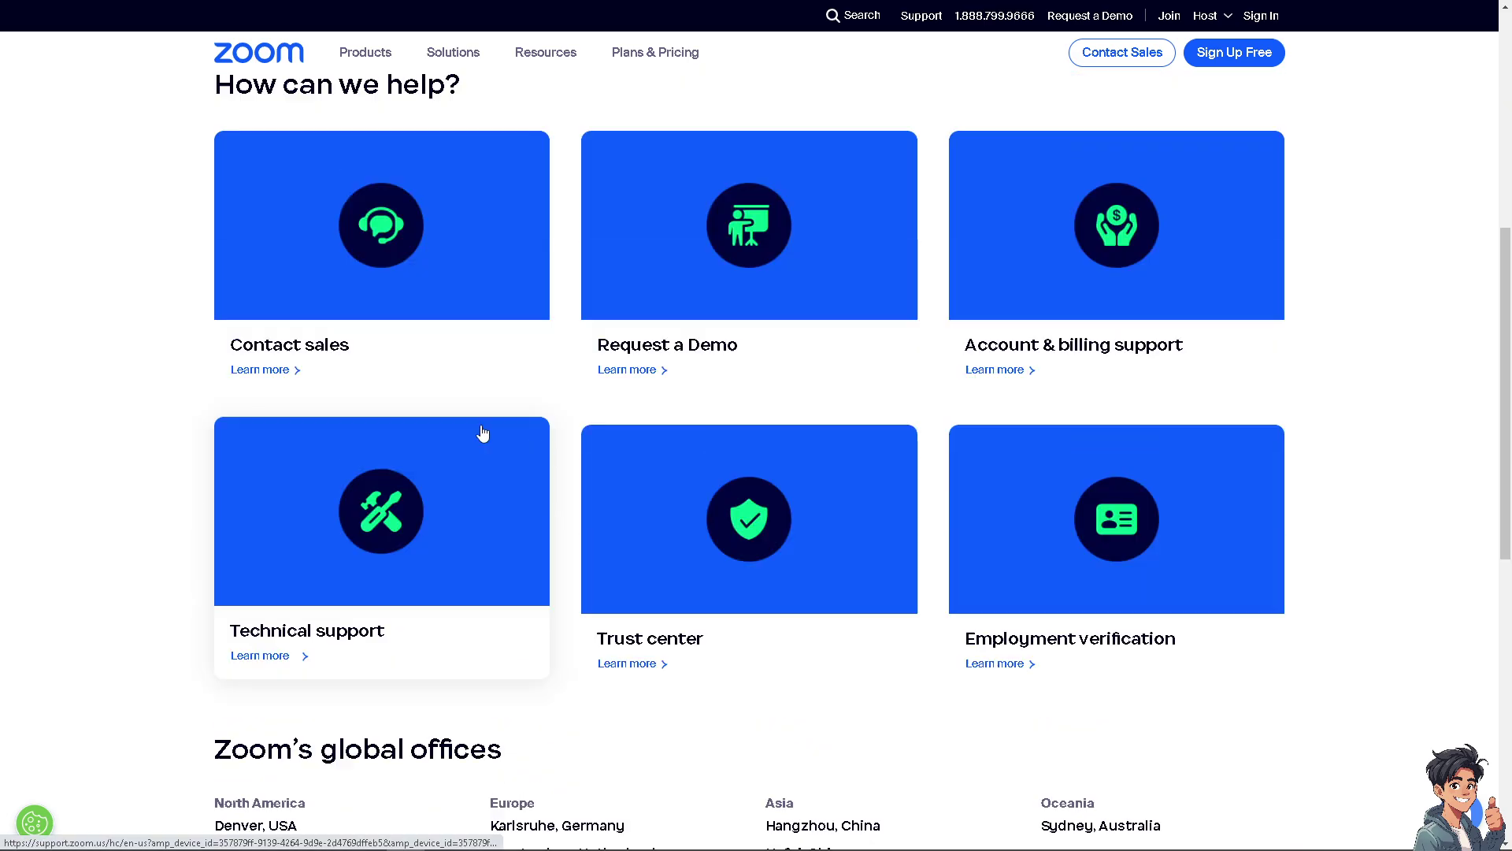
click(462, 497)
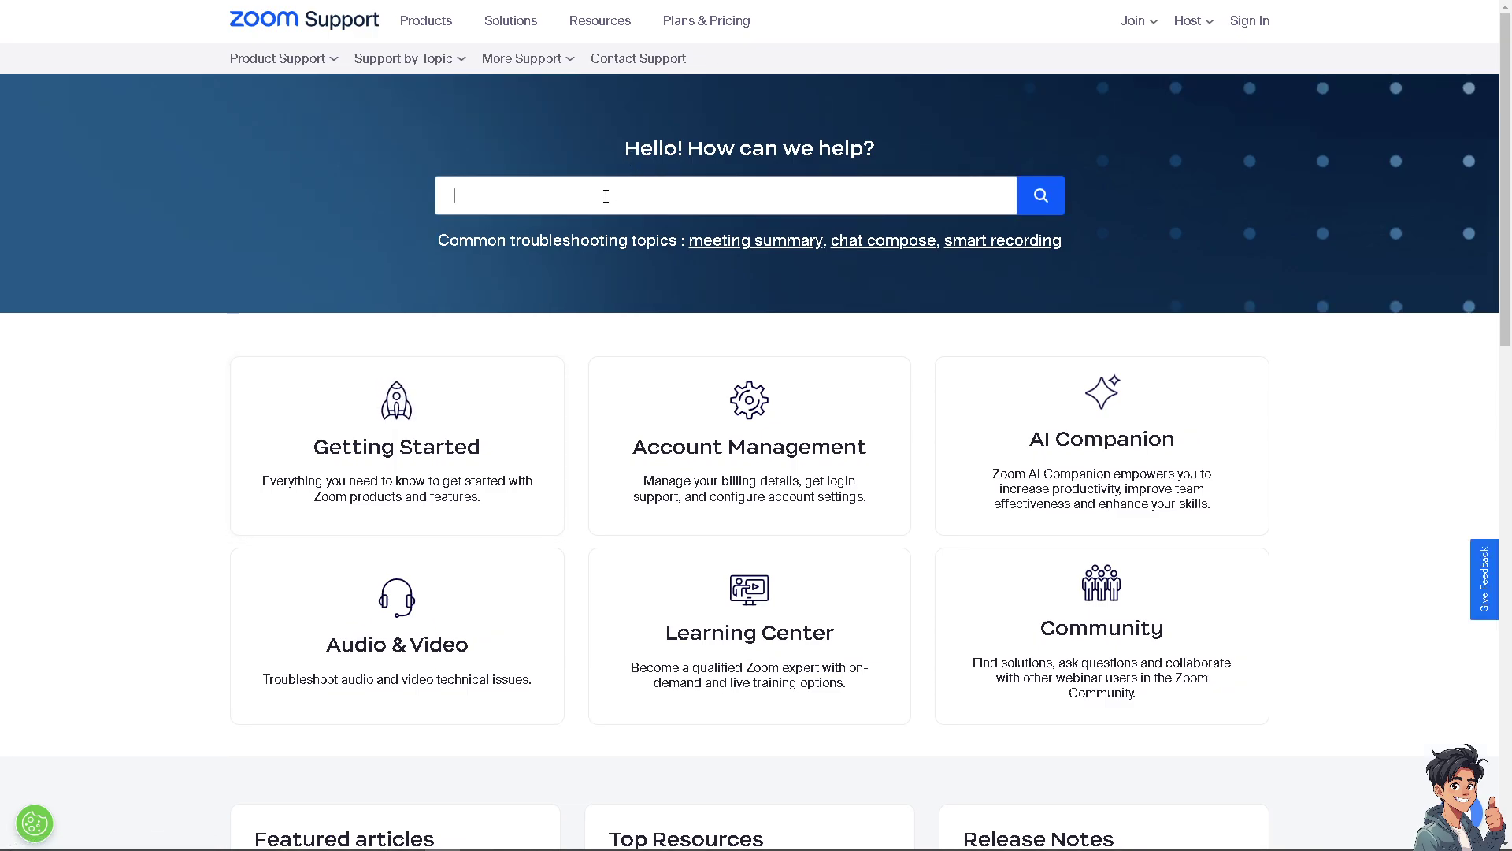
Search Zoom Support for 'How to Find Your Recordings on Zoom for Windows' and browse the results
text(How to Find Your Recordings on Zoom for Windows)
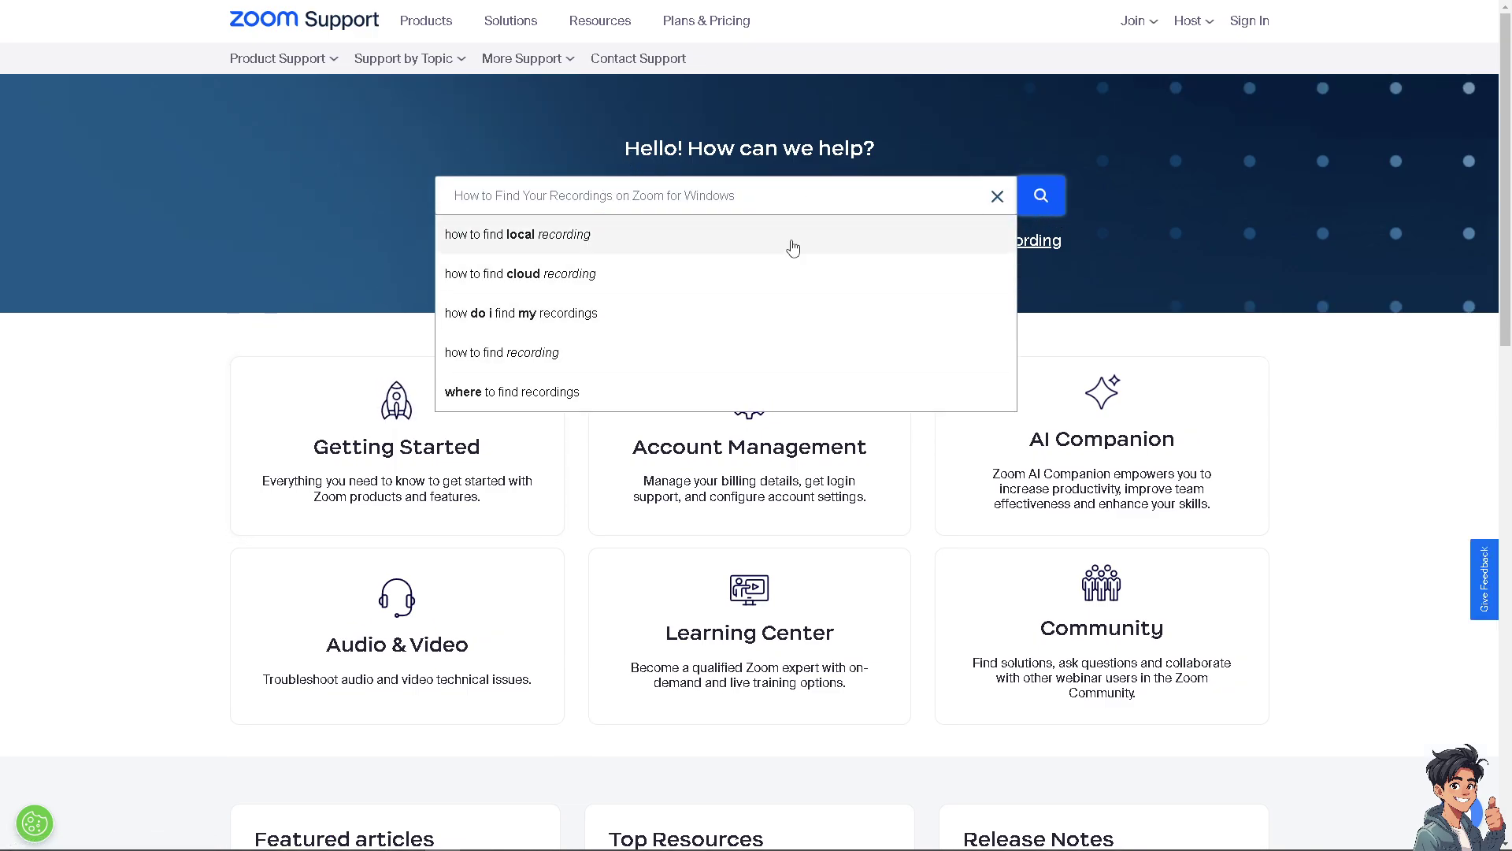
scroll(512, 407, down, 1)
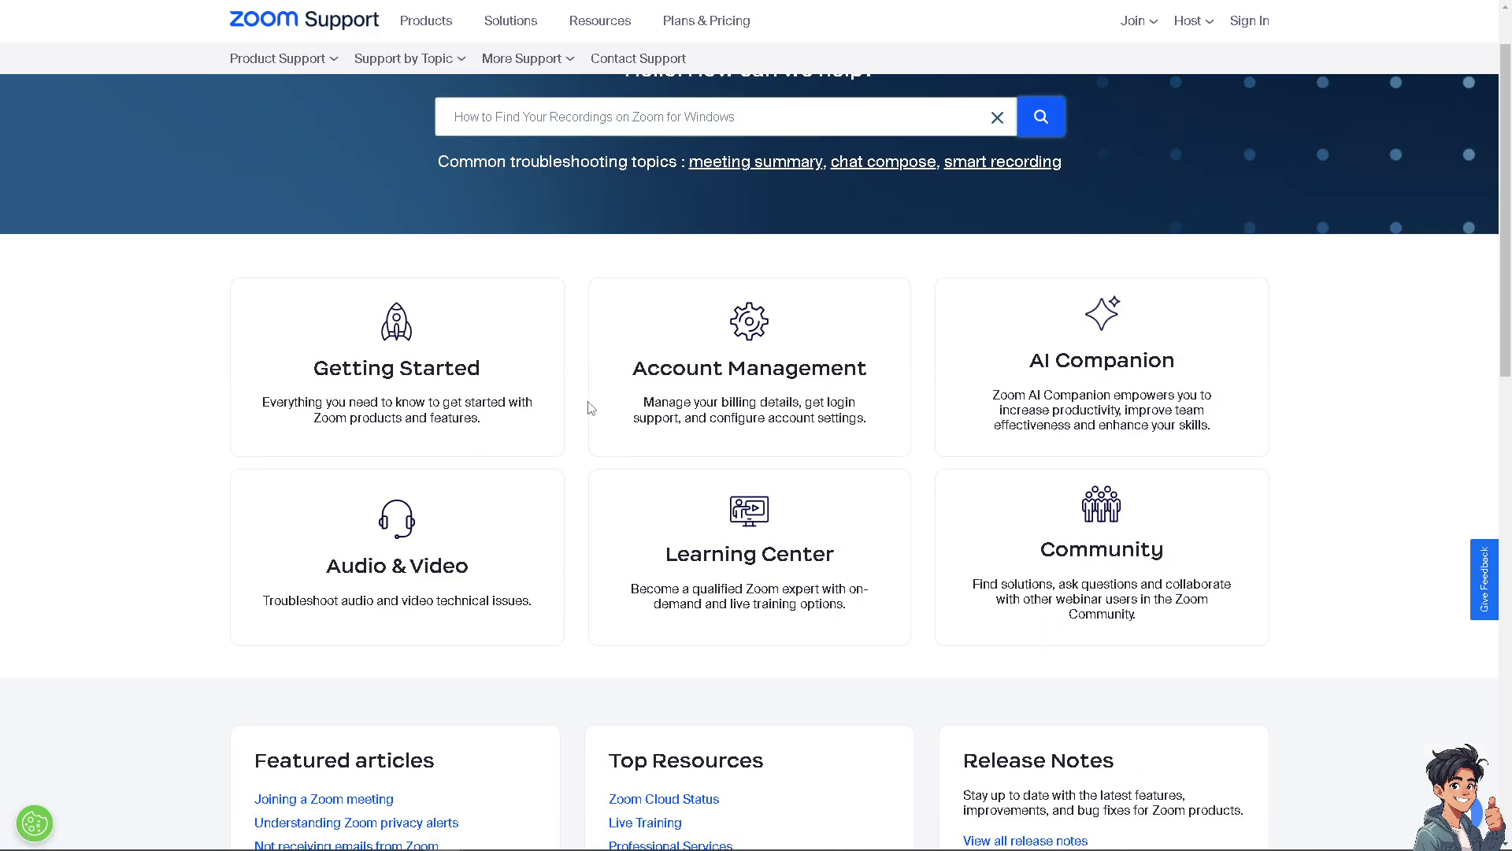
scroll(591, 408, down, 6)
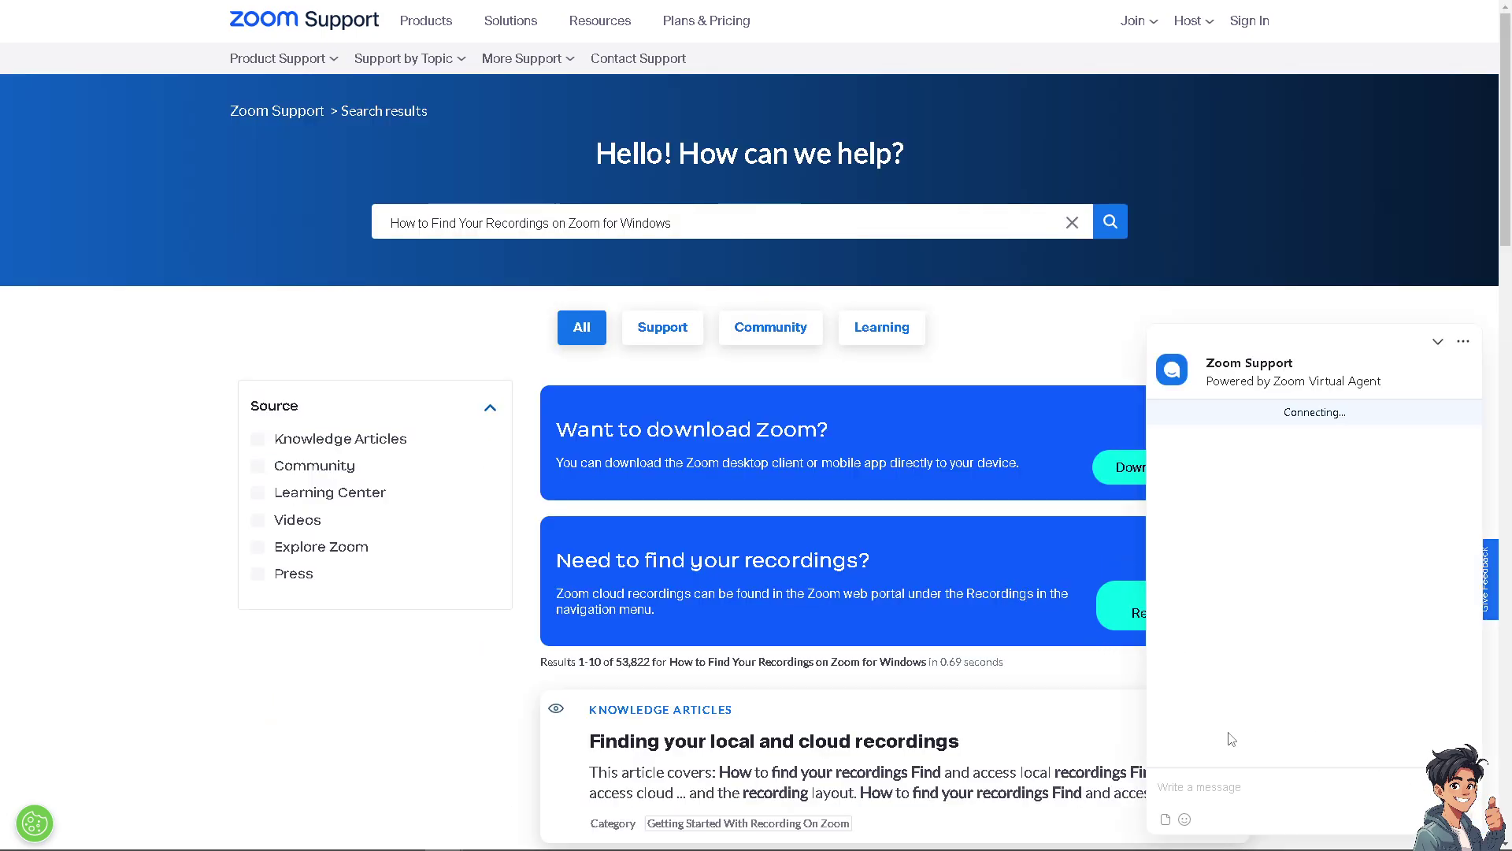
Send the virtual agent 'How to Find Your Recordings on Zoom for Windows' and review its reply
click(1232, 788)
text(How to Find Your Recordings on Zoom for Windows)
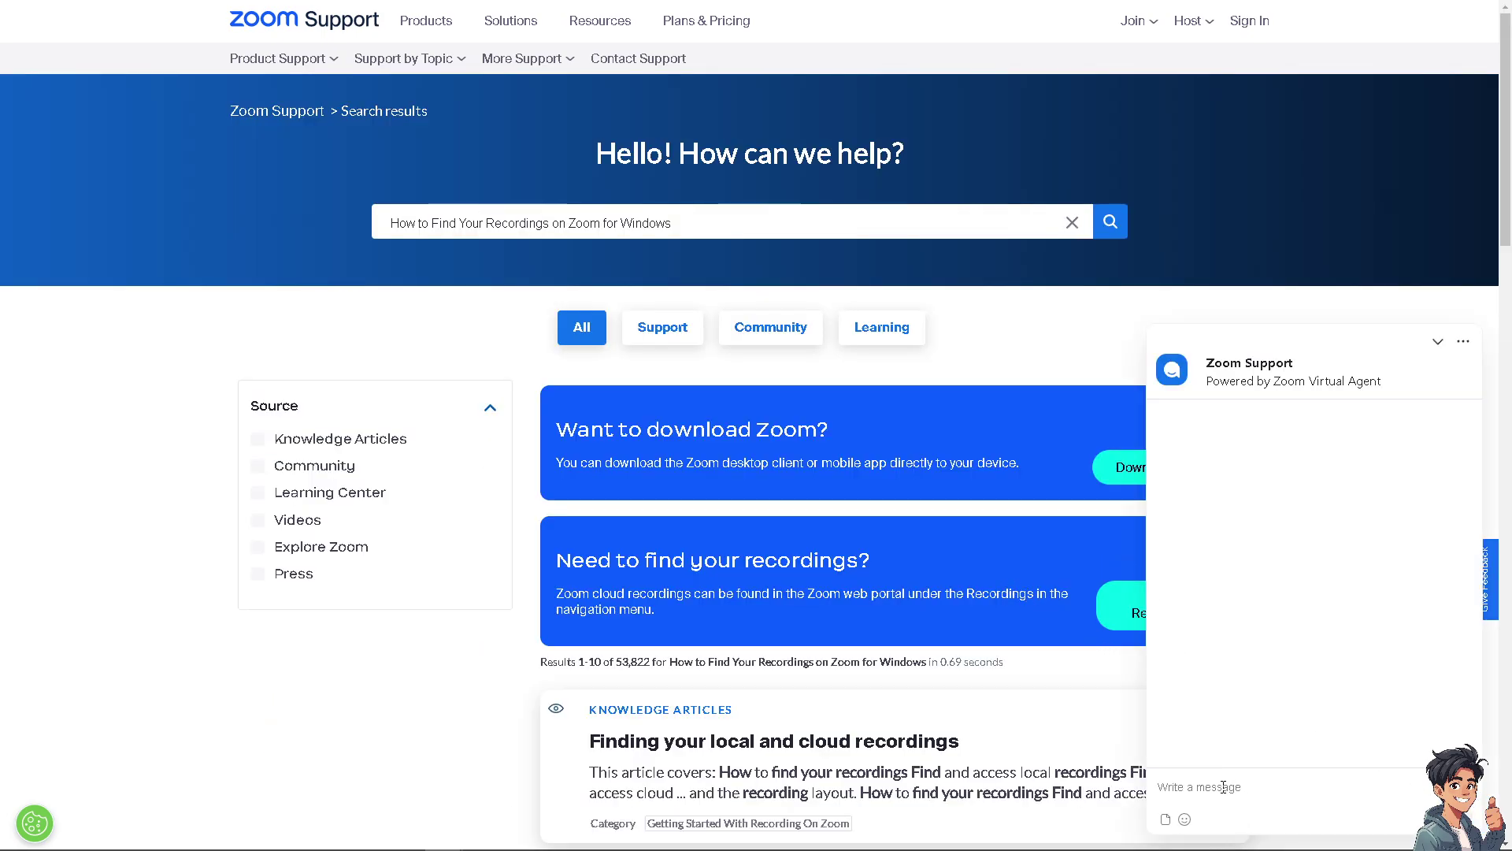
key(Return)
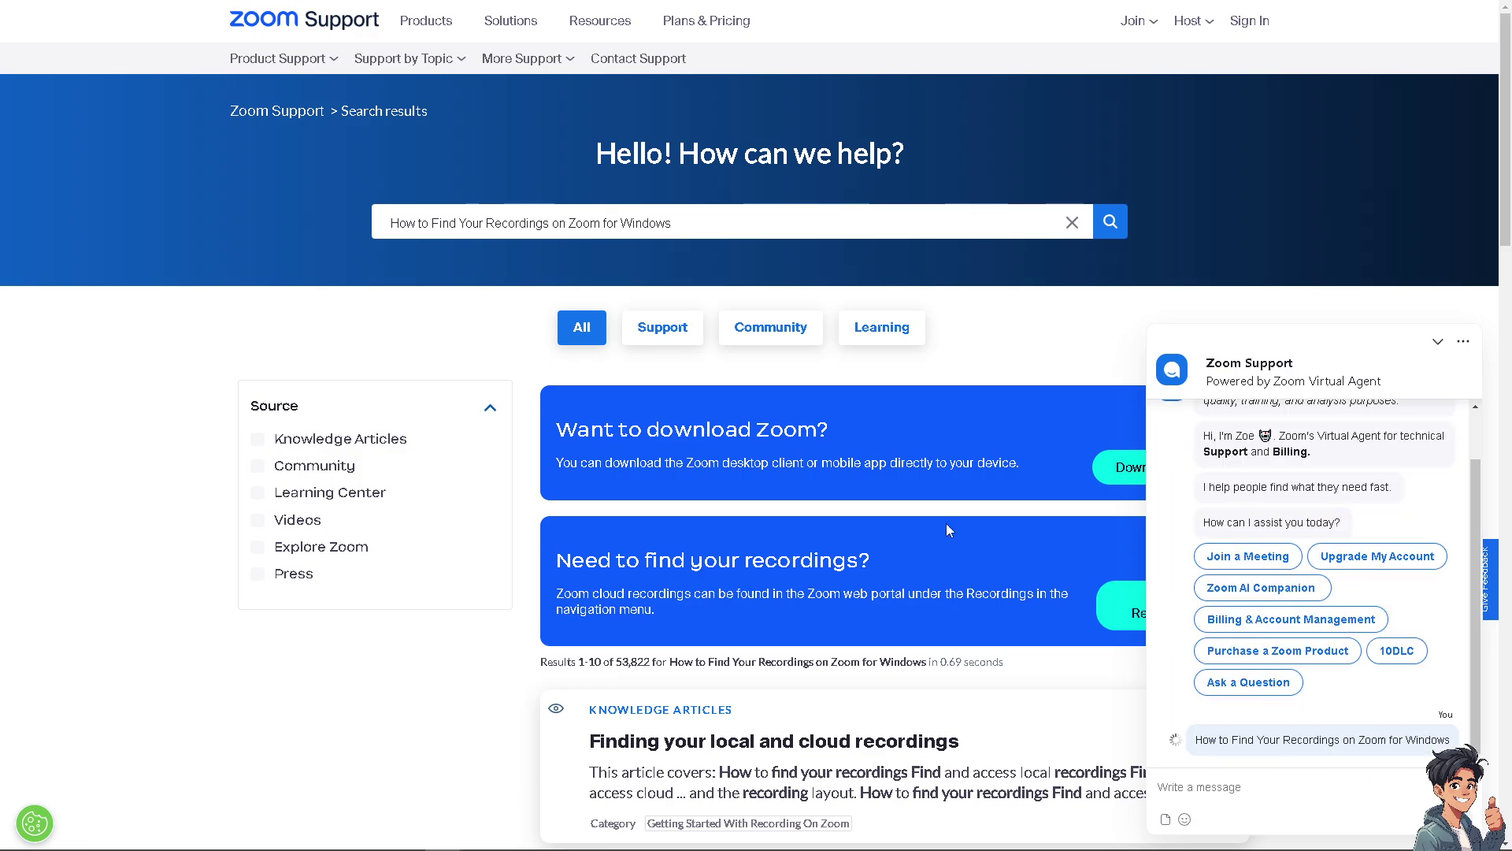
scroll(863, 524, down, 6)
scroll(859, 532, down, 20)
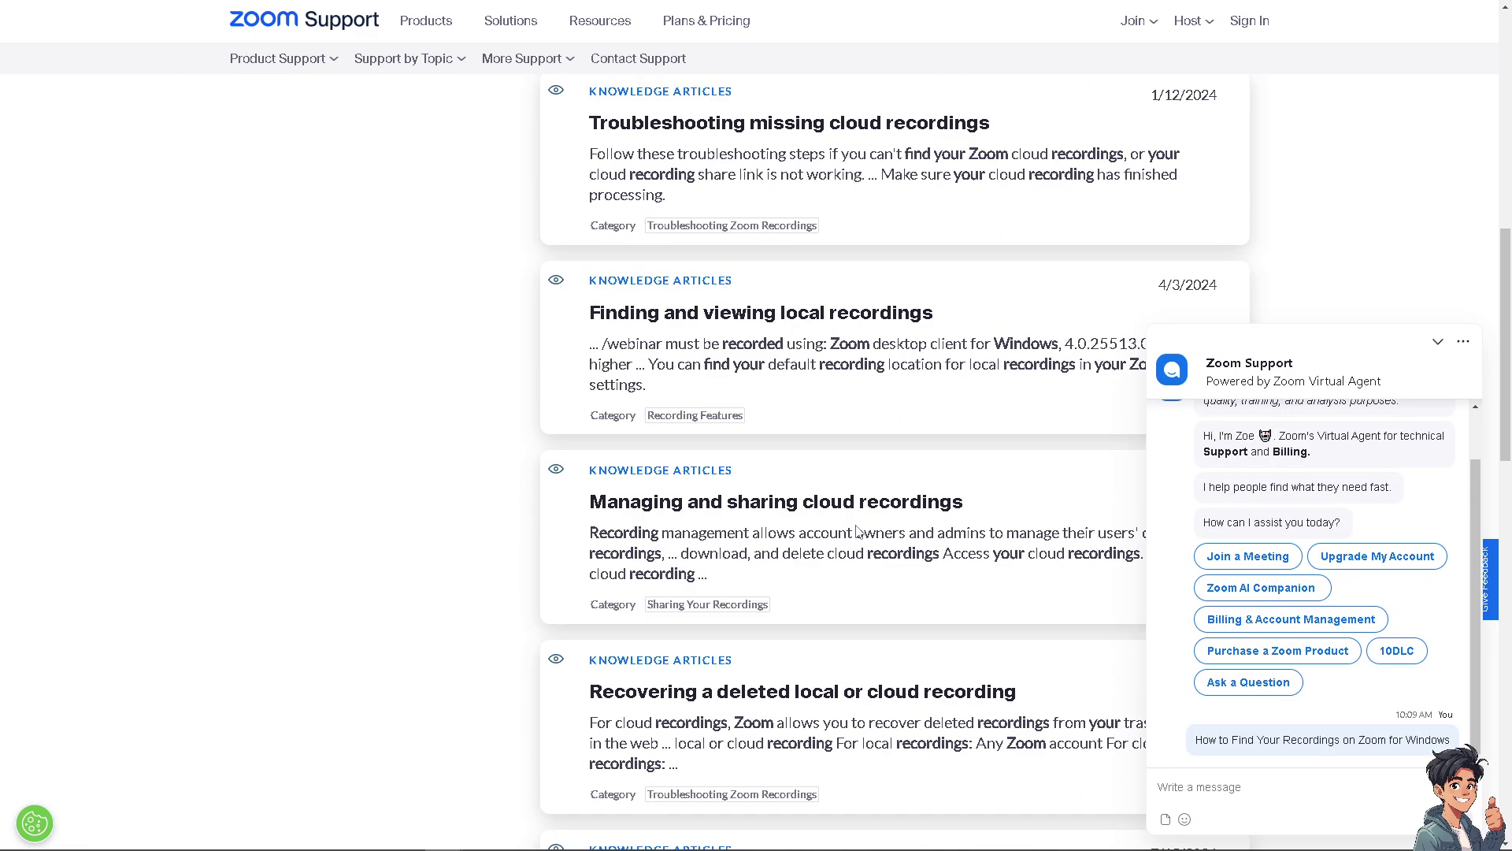
scroll(858, 537, up, 16)
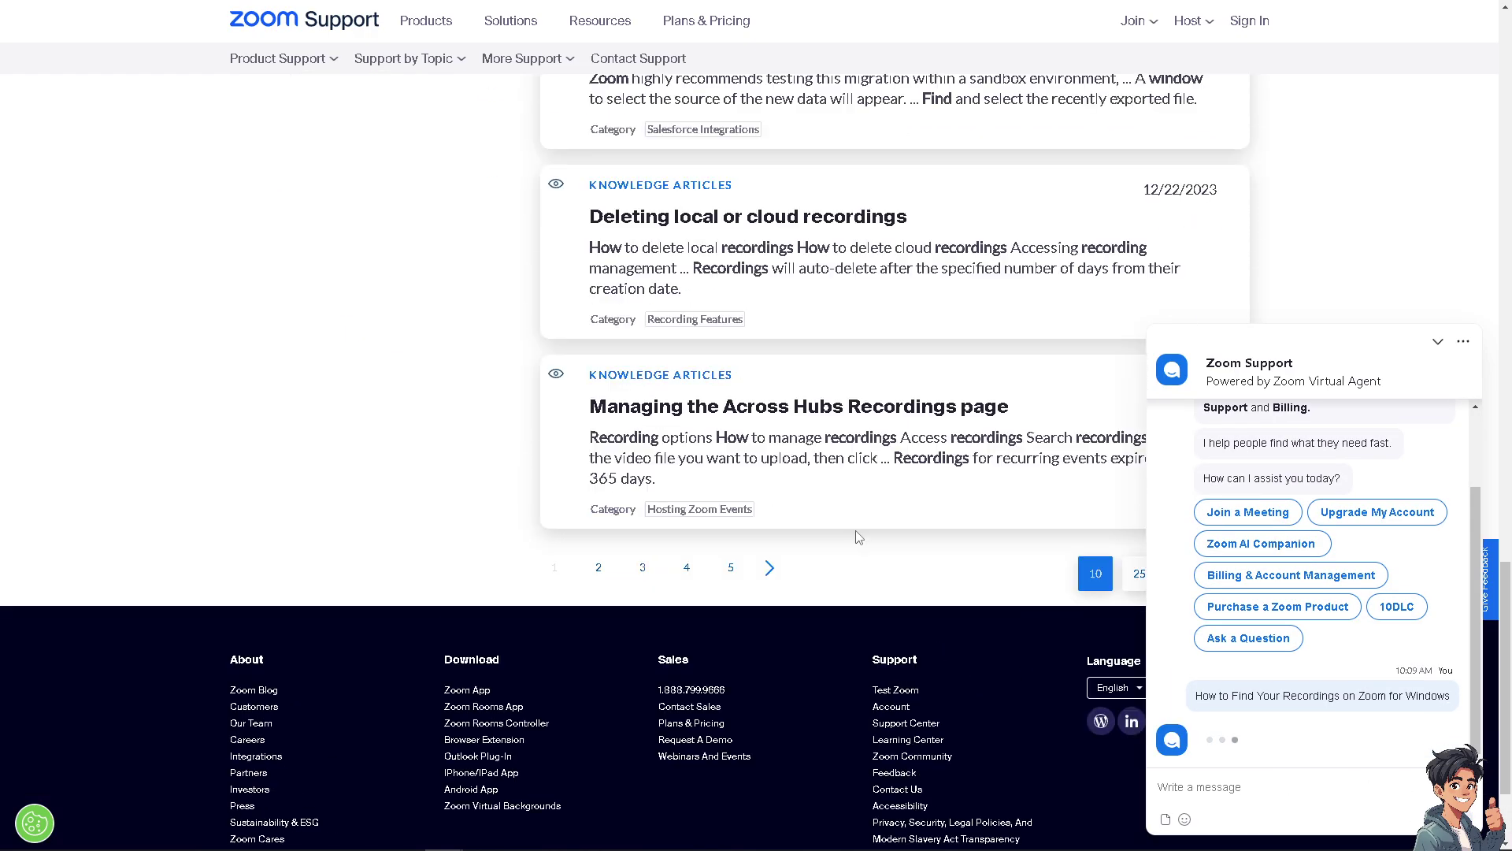
scroll(857, 531, up, 6)
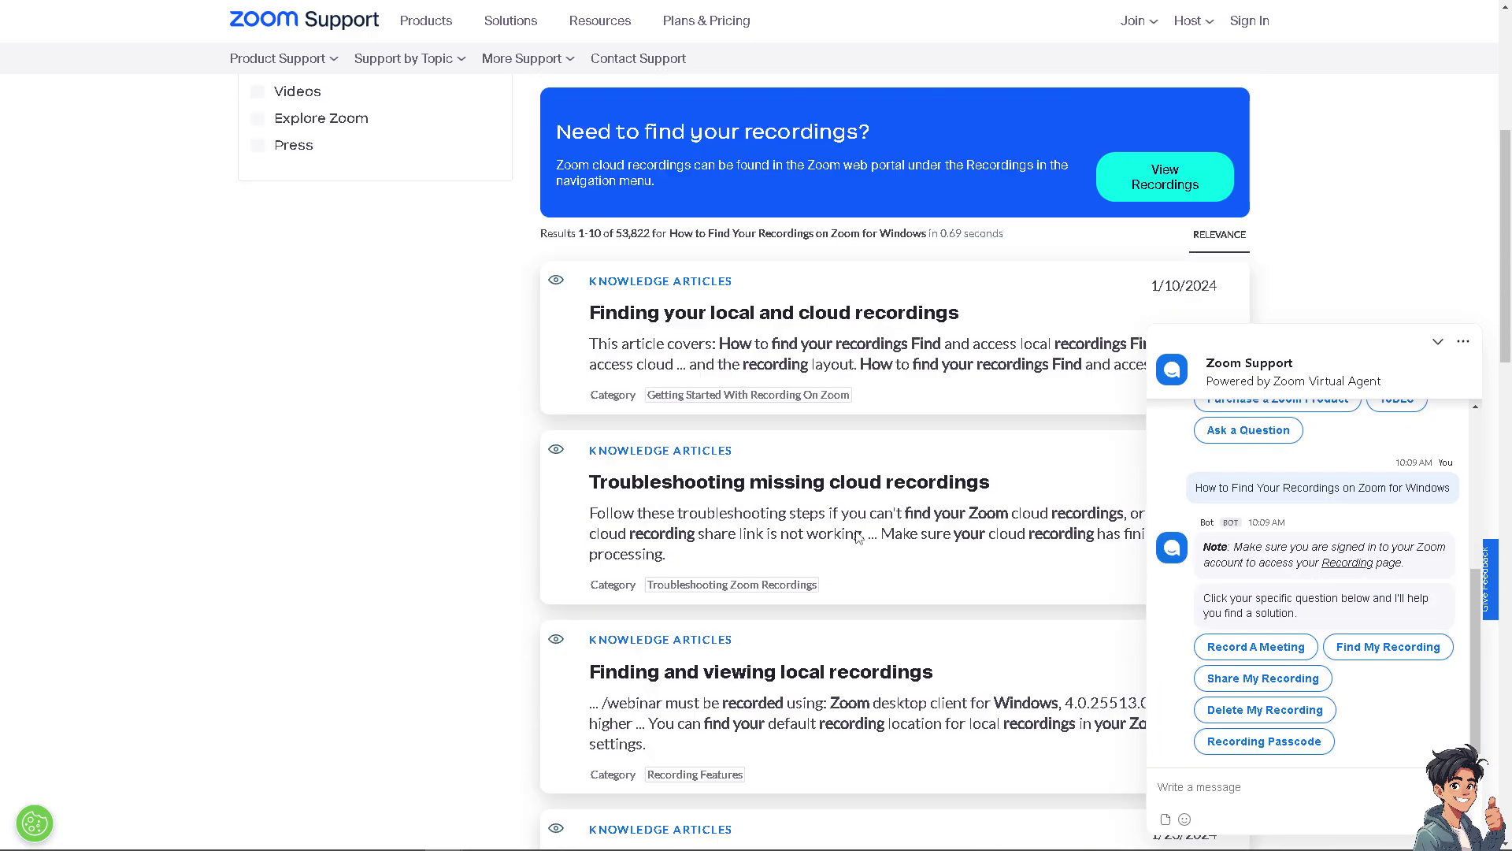
scroll(731, 451, up, 1)
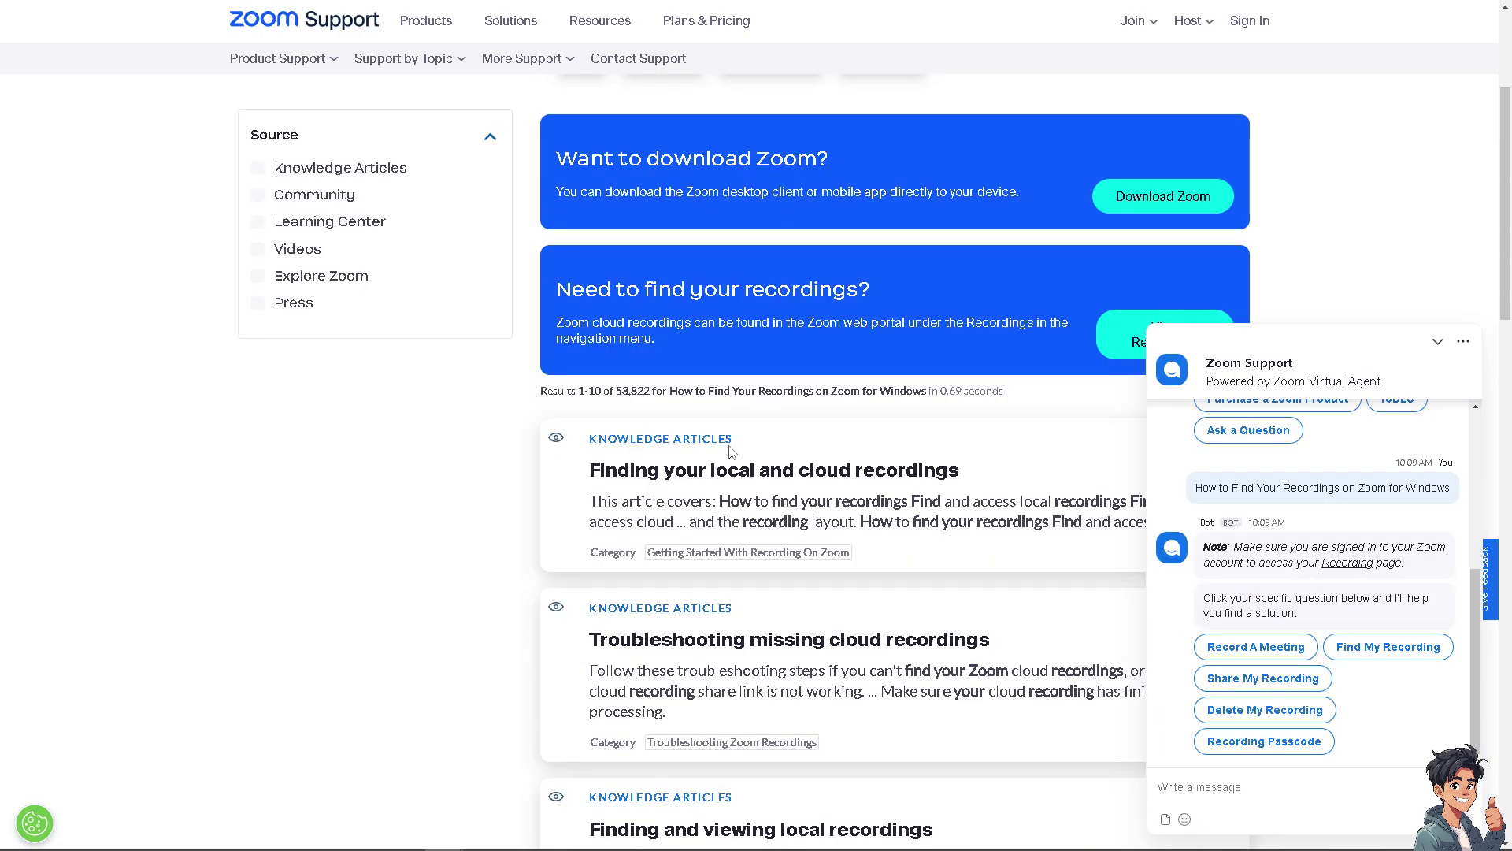